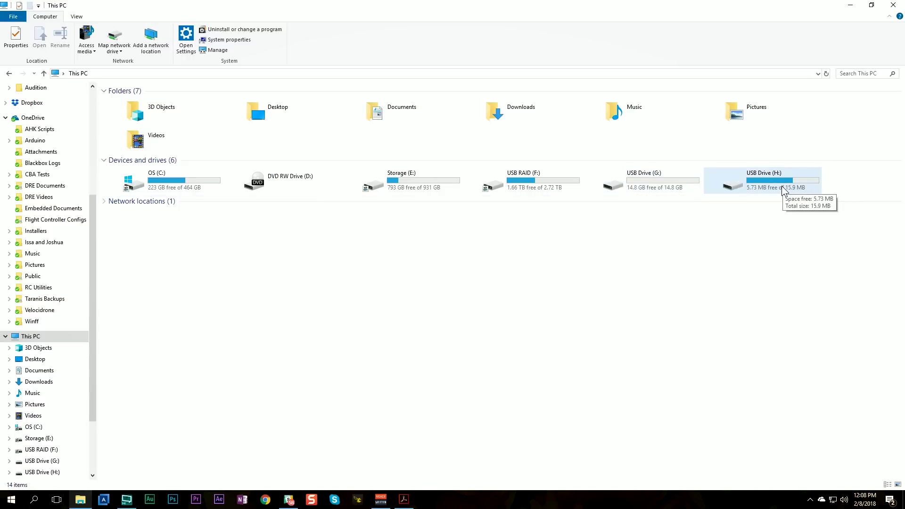
Step: Copy the SYSTEM, SOUNDS, IMAGES and CONFIG folders from USB Drive (H:) after checking the contents of USB Drive (G:)
double_click(651, 183)
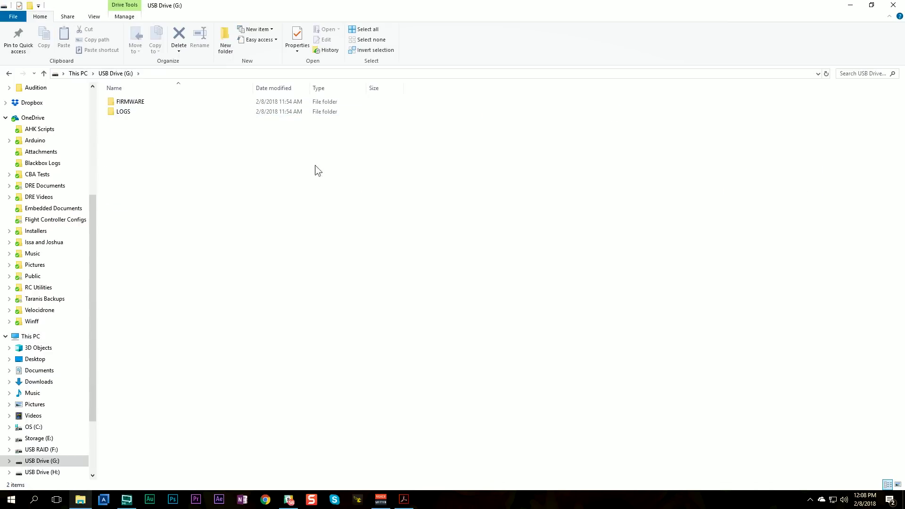
key(alt+Left)
double_click(806, 184)
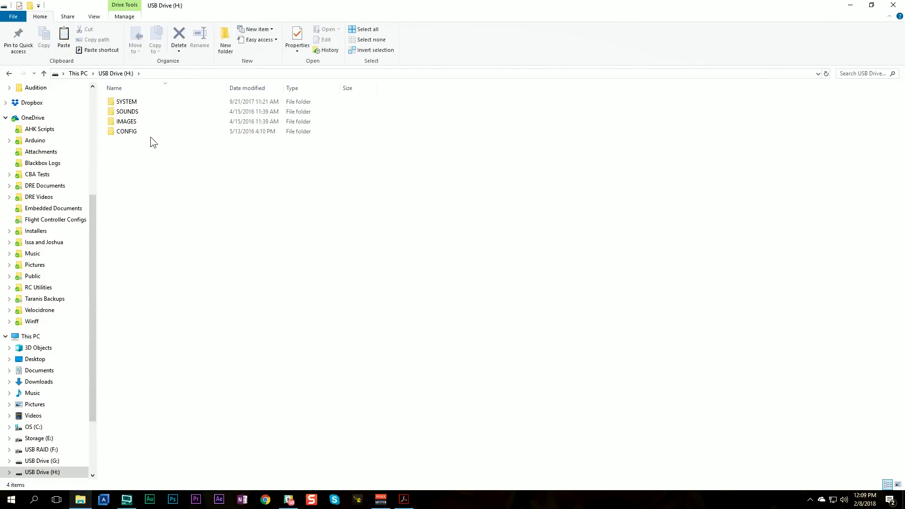
drag(160, 151, 126, 104)
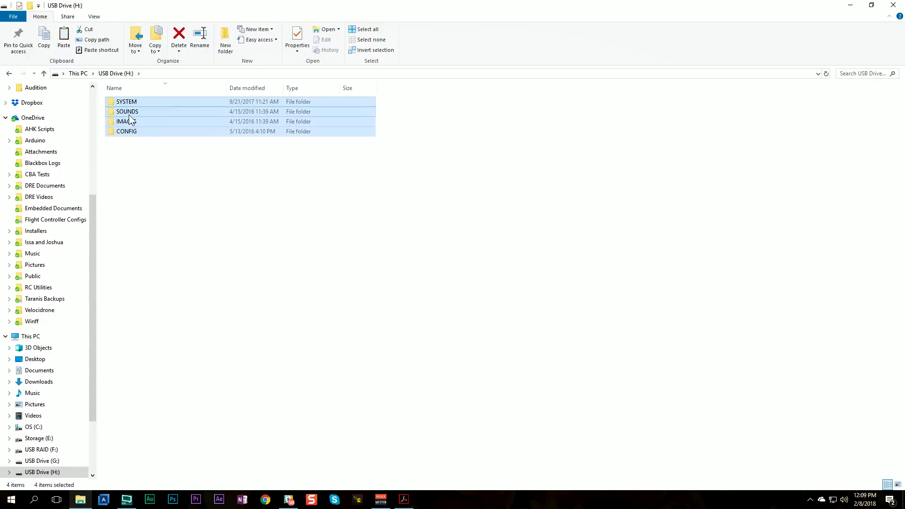
right_click(134, 115)
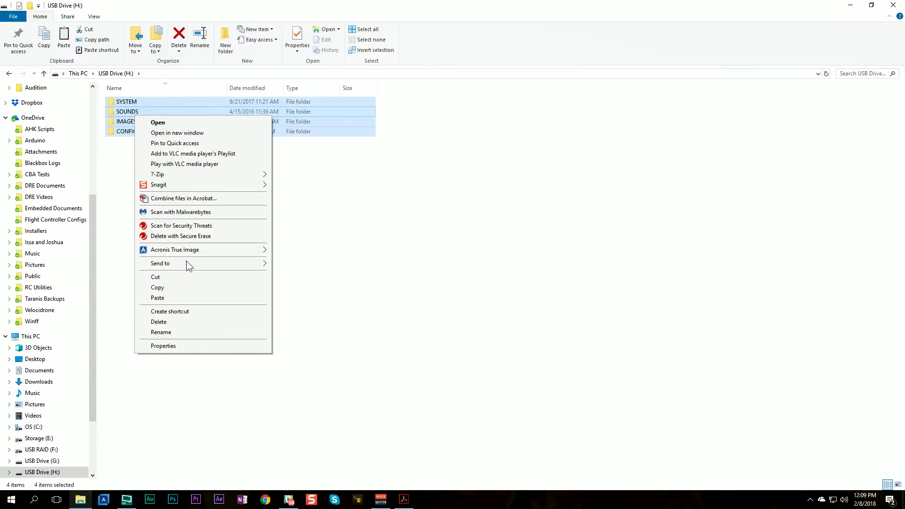
click(173, 287)
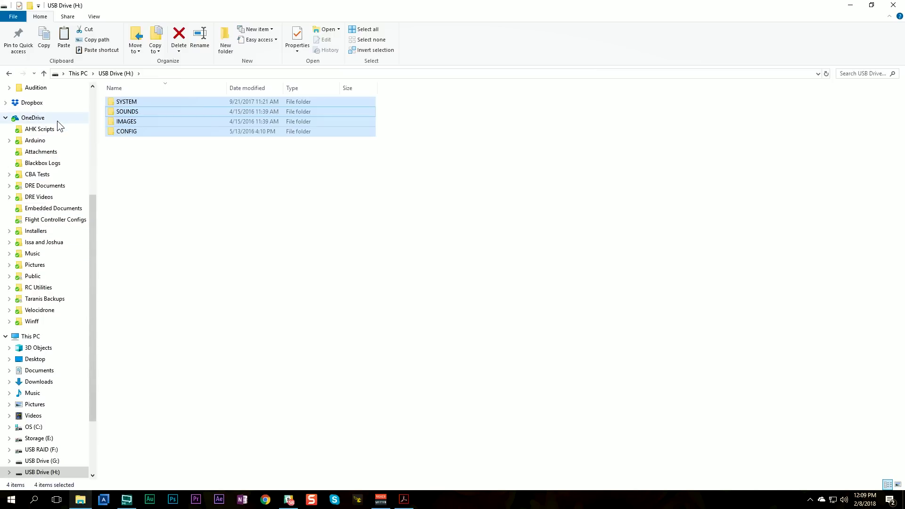
Step: Create a new folder named "X" in the Taranis Backups folder on OneDrive
click(53, 301)
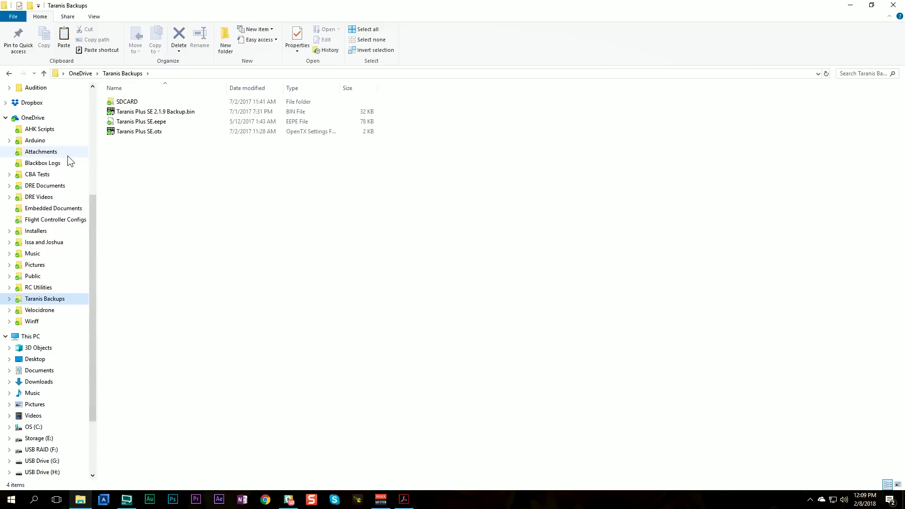
right_click(236, 228)
mouse_move(298, 388)
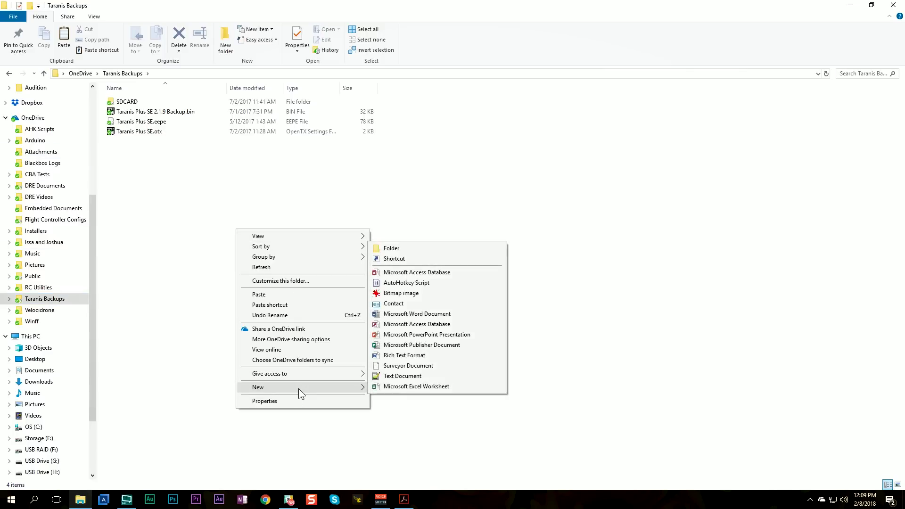
click(418, 247)
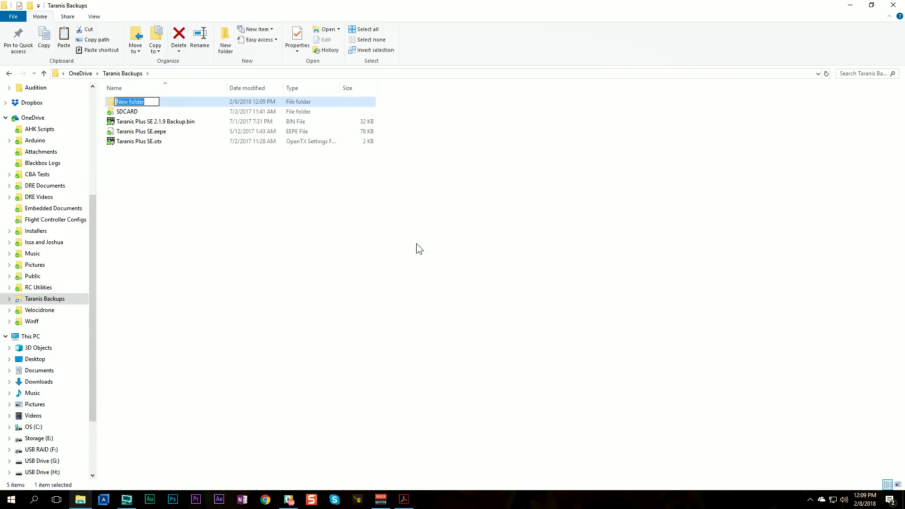
text(X)
key(Return)
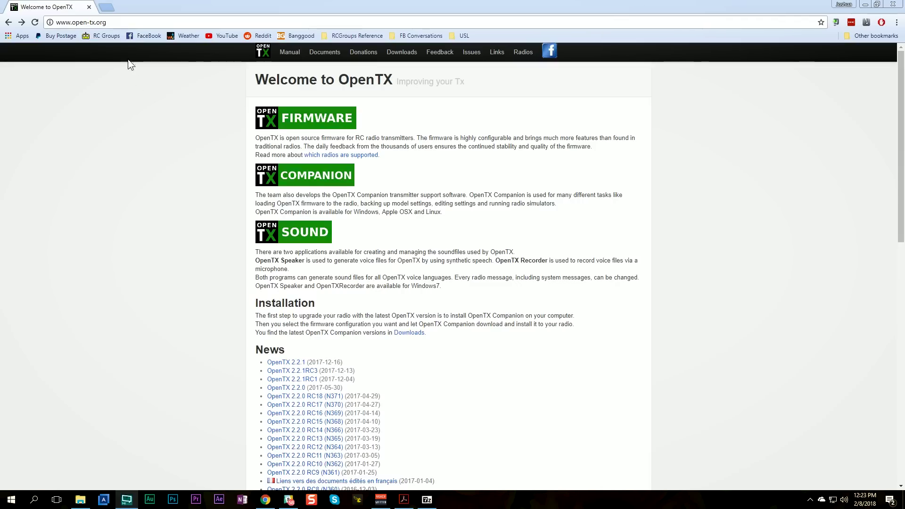
click(81, 22)
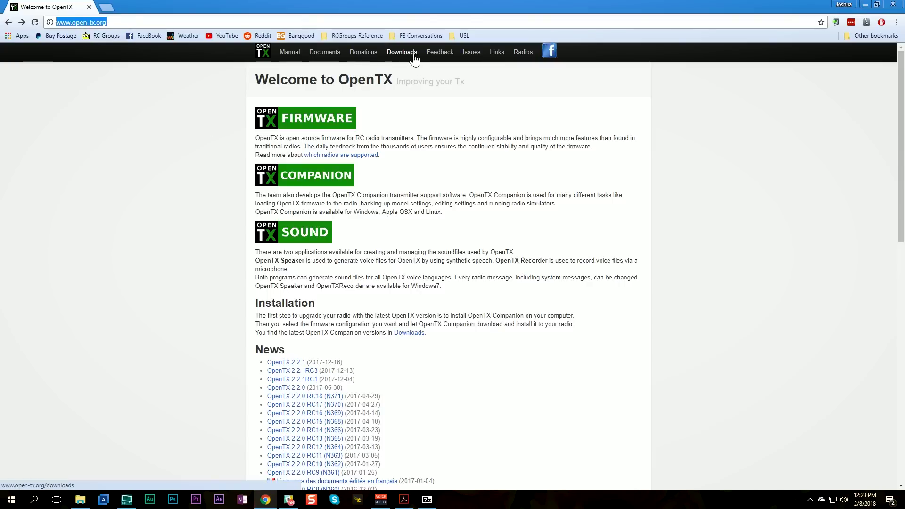
click(415, 59)
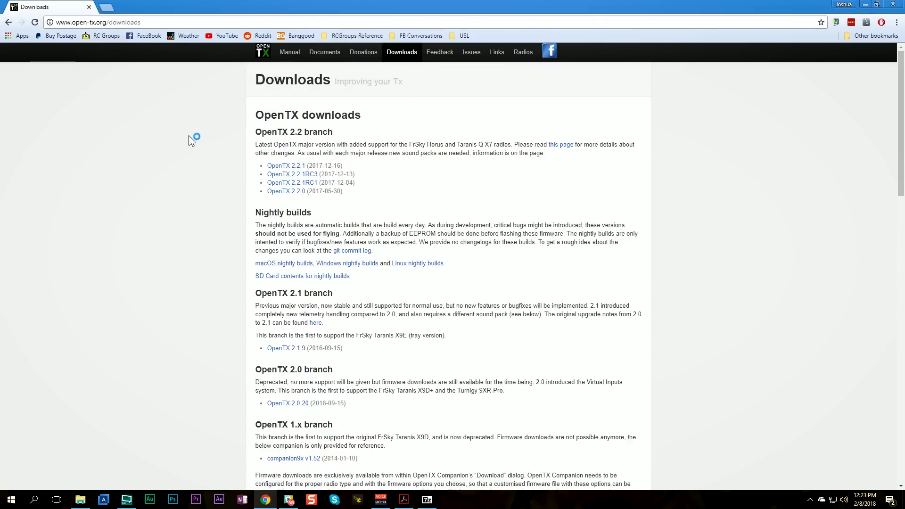
click(283, 166)
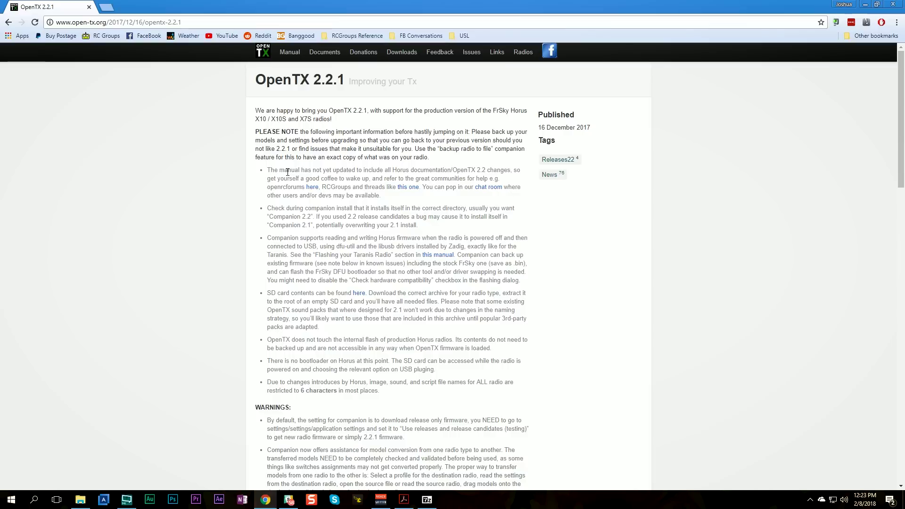
Step: Find the download links on the OpenTX 2.2.1 release page and open the SDCard content directory
scroll(285, 183, down, 15)
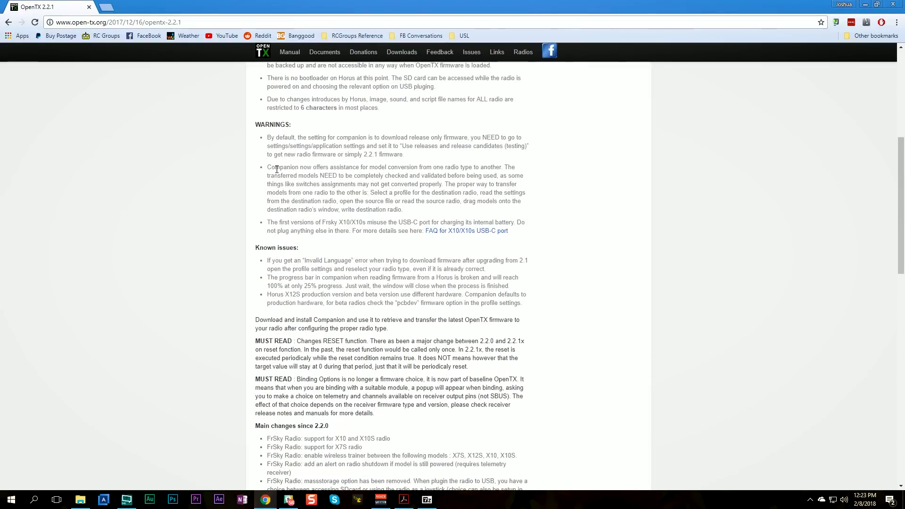
scroll(266, 171, down, 13)
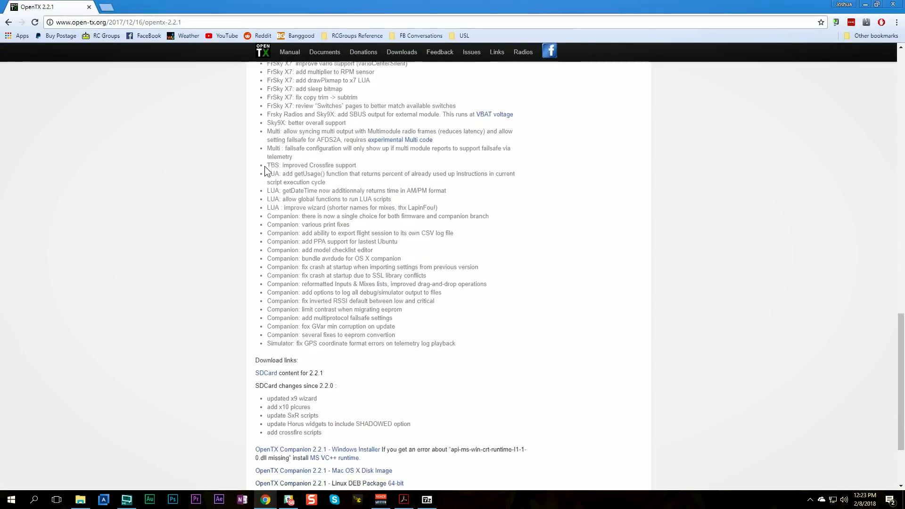
scroll(262, 166, down, 1)
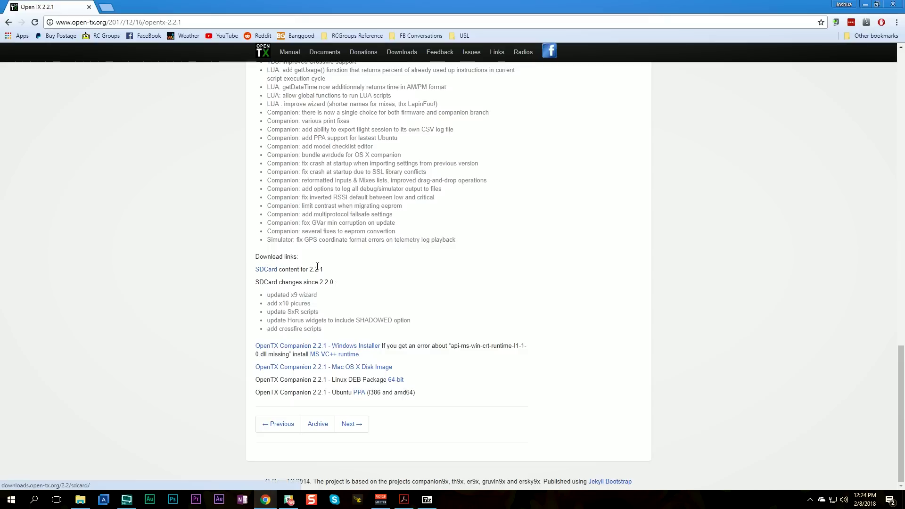
drag(322, 270, 242, 269)
click(218, 286)
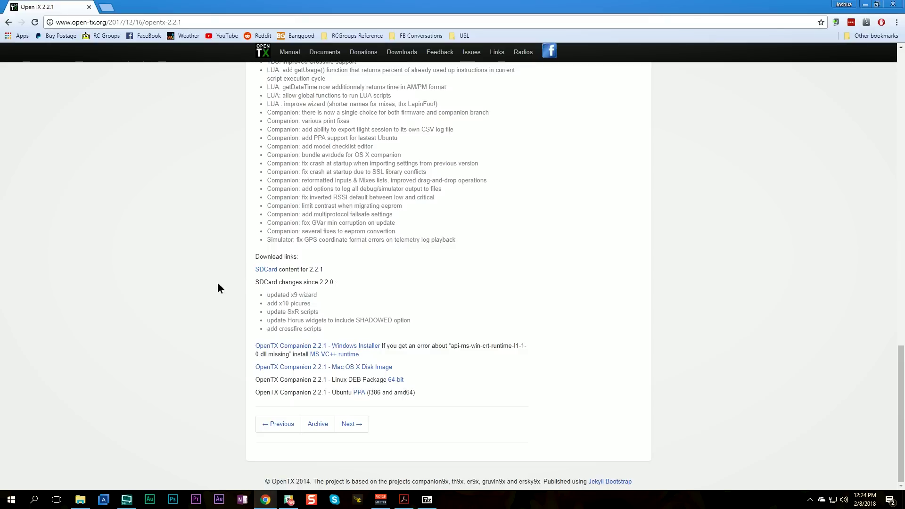
click(266, 271)
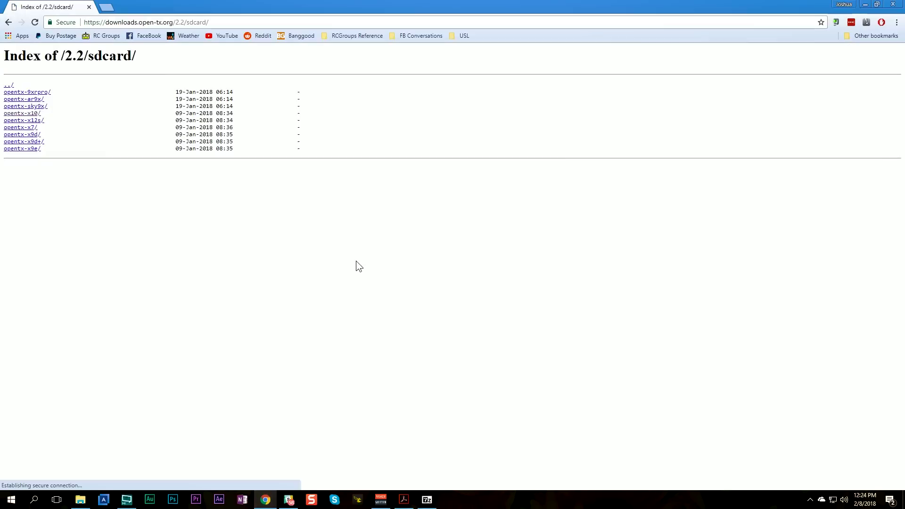
Step: Download sdcard-horus-2.2V0013.zip from the opentx-x10 directory and open the archive
click(15, 117)
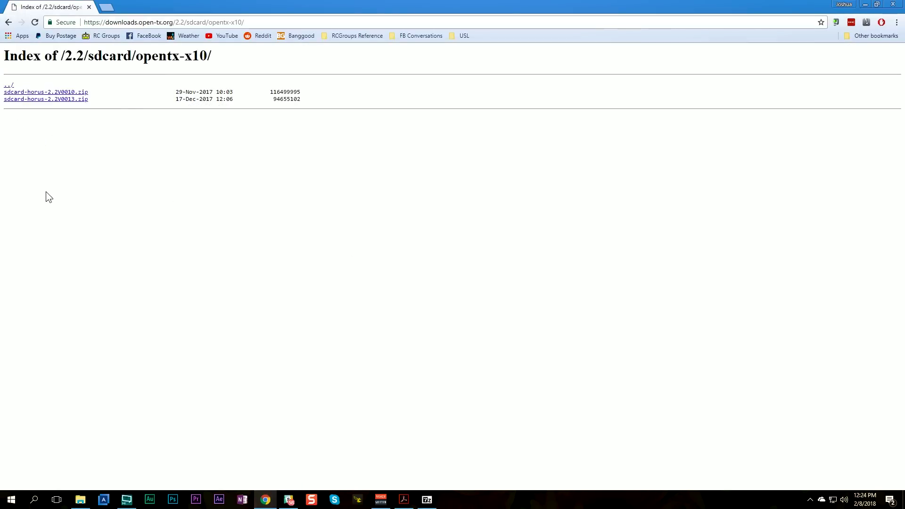
click(58, 100)
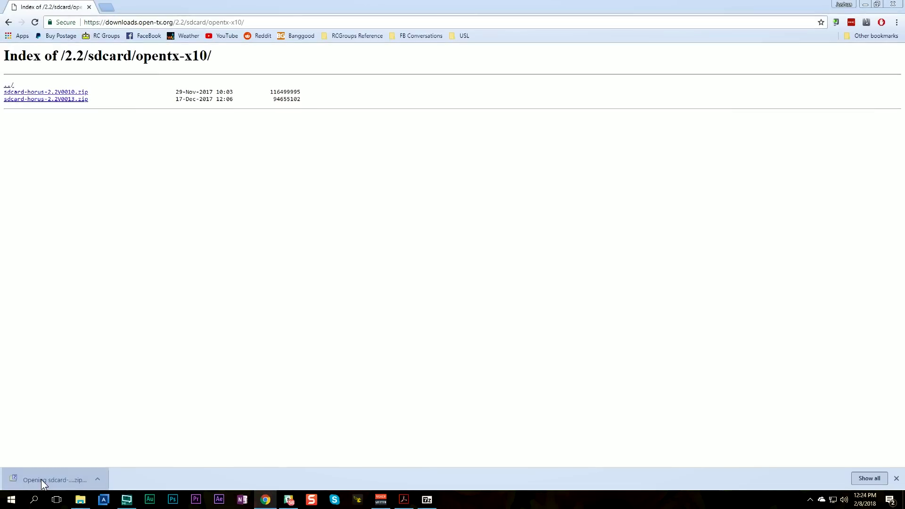
click(41, 479)
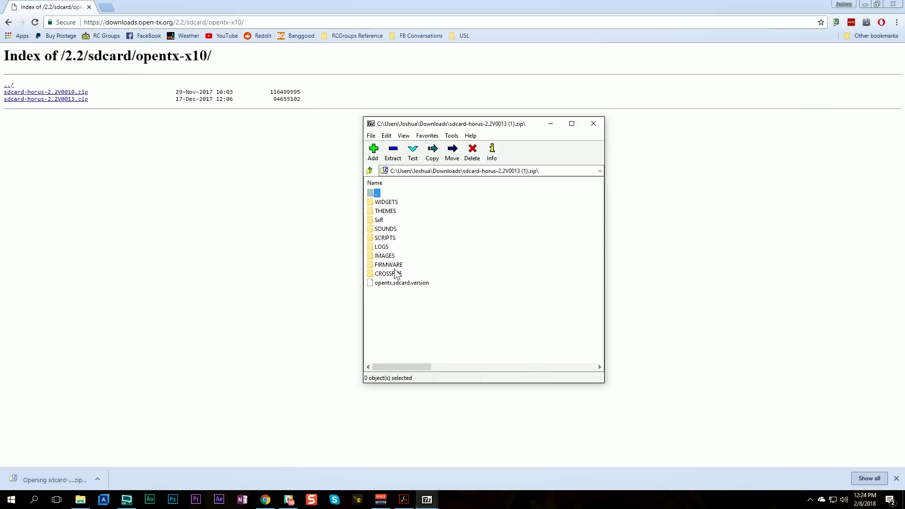
Step: Arrange the This PC window beside the opened SD card archive and display the contents of USB Drive (G:) in it
click(865, 5)
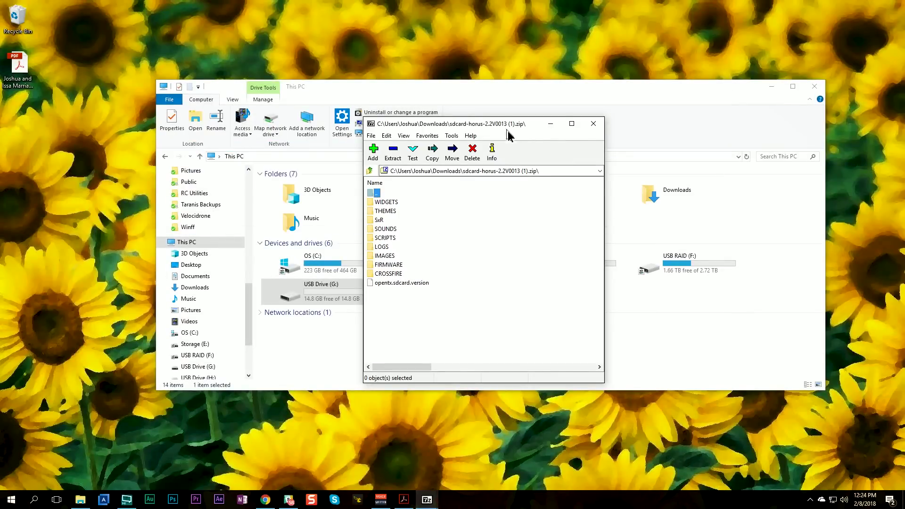
drag(505, 126, 640, 183)
click(611, 104)
key(super+Left)
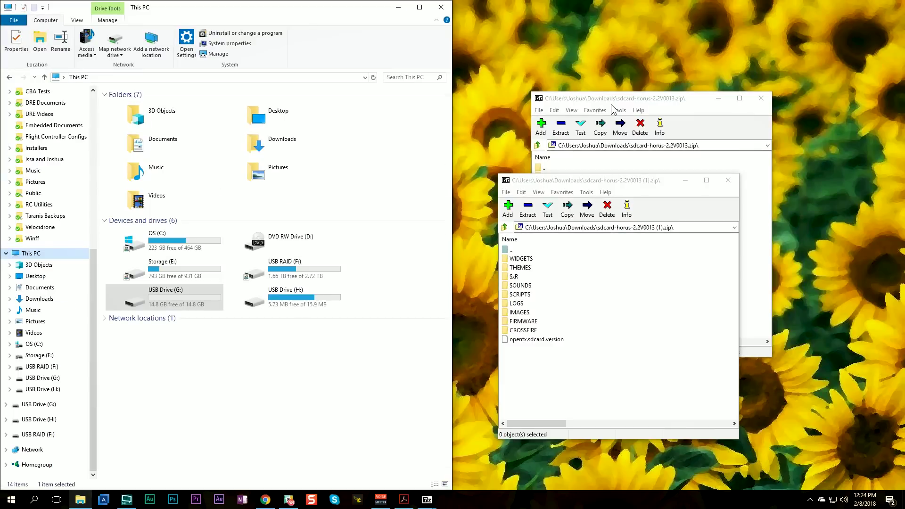
click(204, 333)
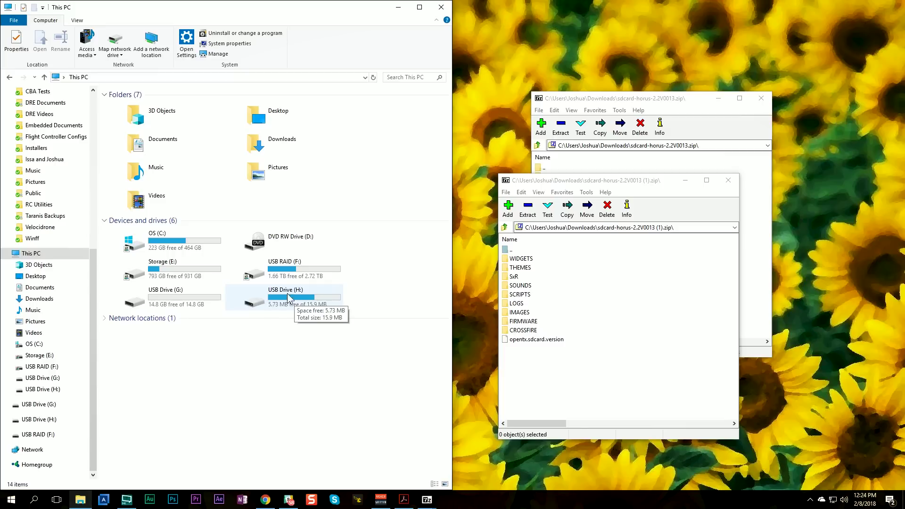
double_click(176, 295)
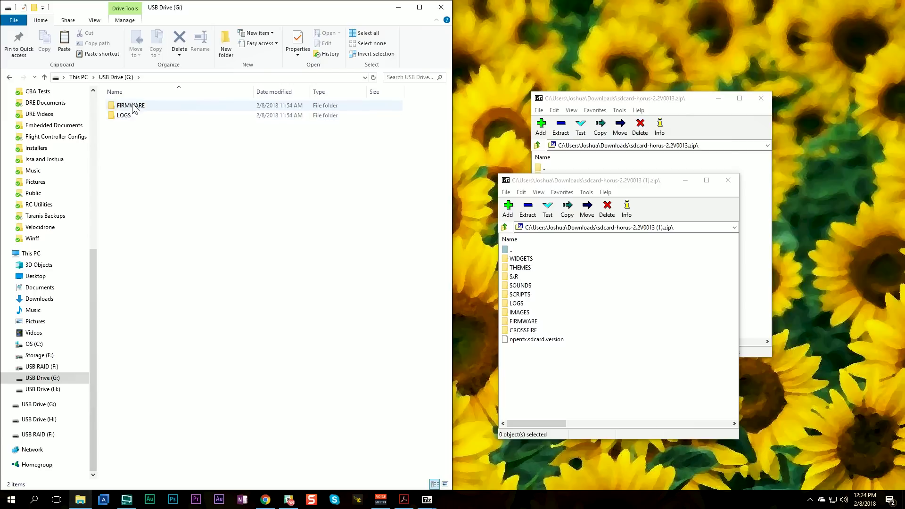
Step: Copy everything from the SD card archive, WIDGETS through opentx.sdcard.version, to USB Drive (G:) and bring up the copy progress
click(514, 260)
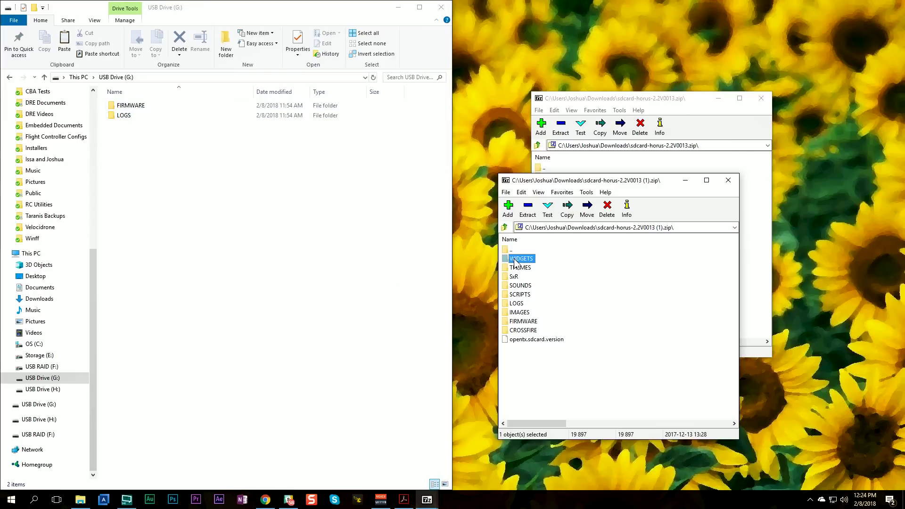
shift+click(522, 340)
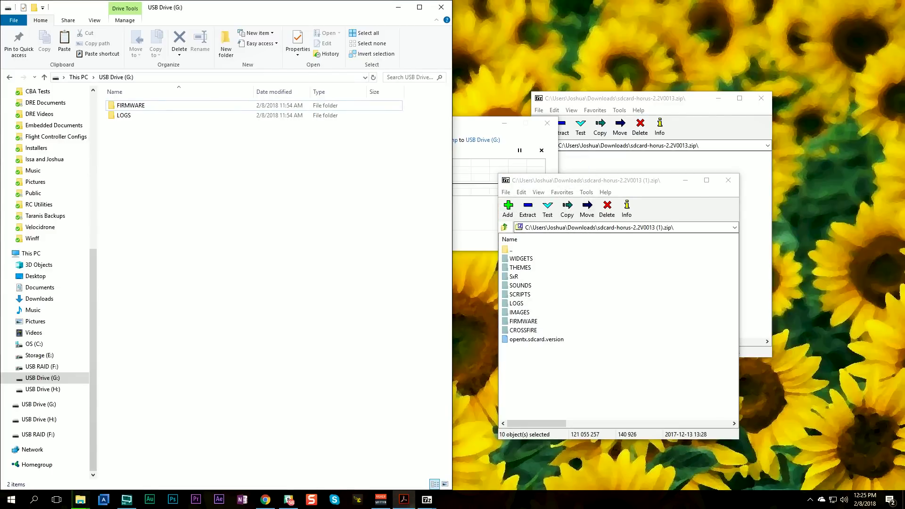
click(493, 126)
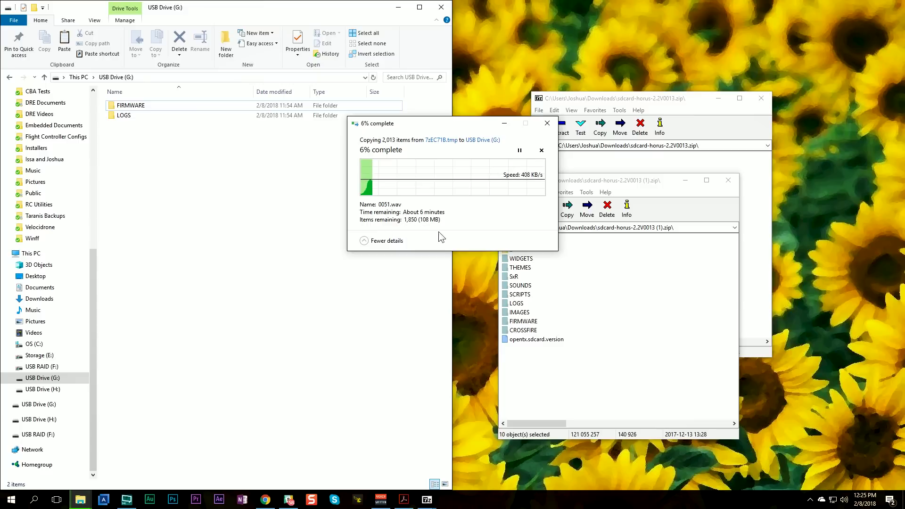
Step: Switch to Chrome, return to the OpenTX 2.2.1 release page and download the OpenTX Companion 2.2.1 Windows installer
click(265, 499)
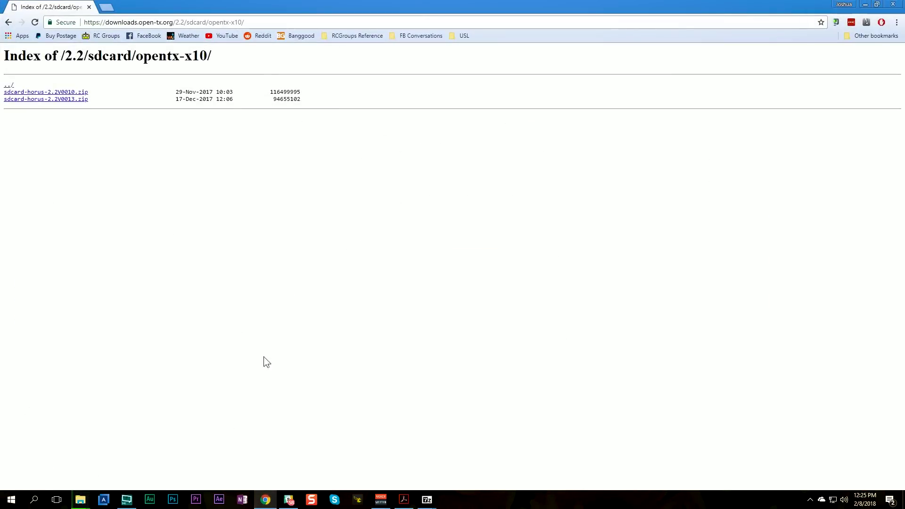
key(alt+Left)
key(alt+Left)
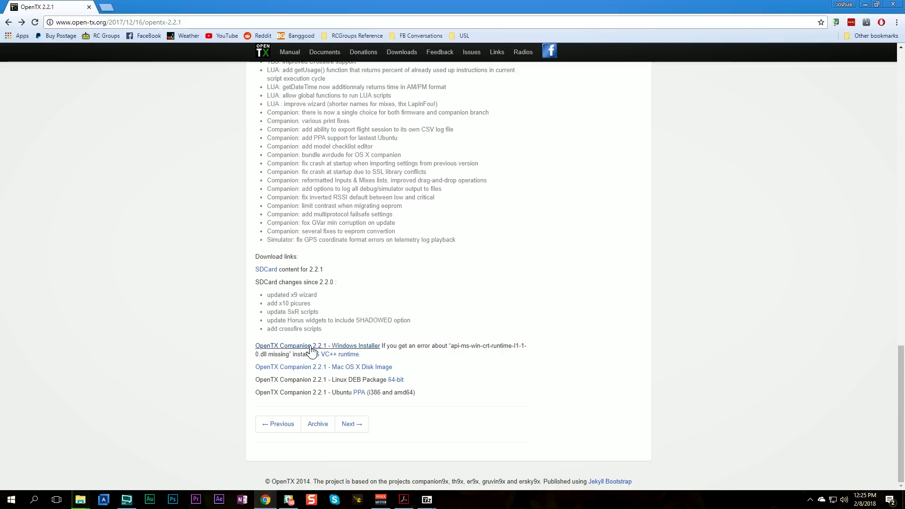
scroll(240, 344, up, 1)
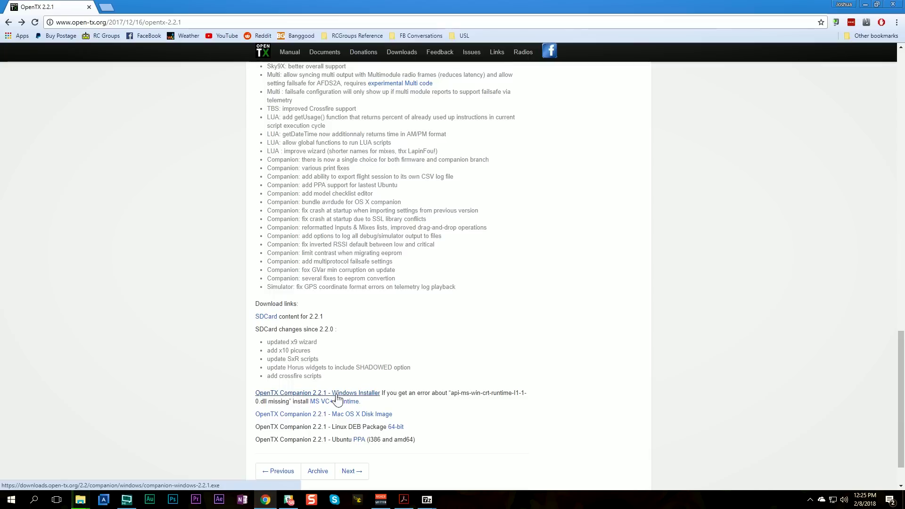
click(275, 395)
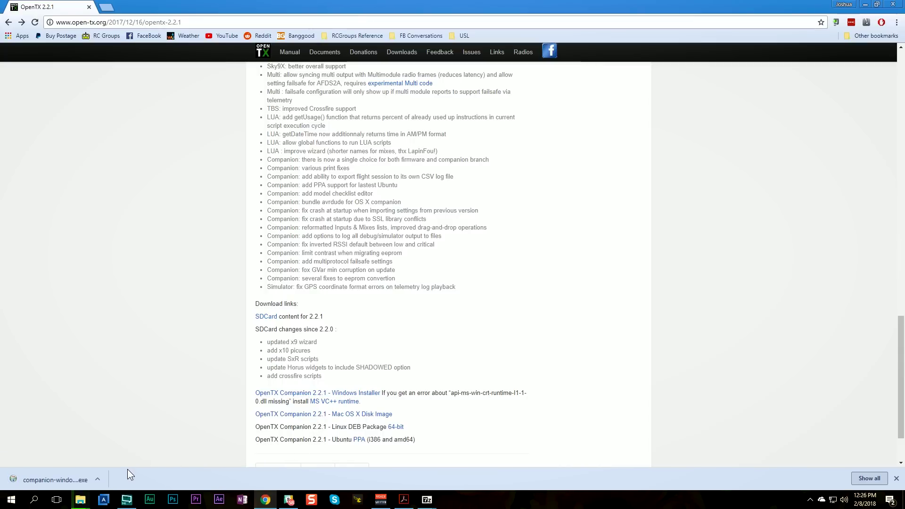
Step: Run the downloaded Companion installer with its default options through to the end and launch OpenTX Companion 2.2
click(46, 480)
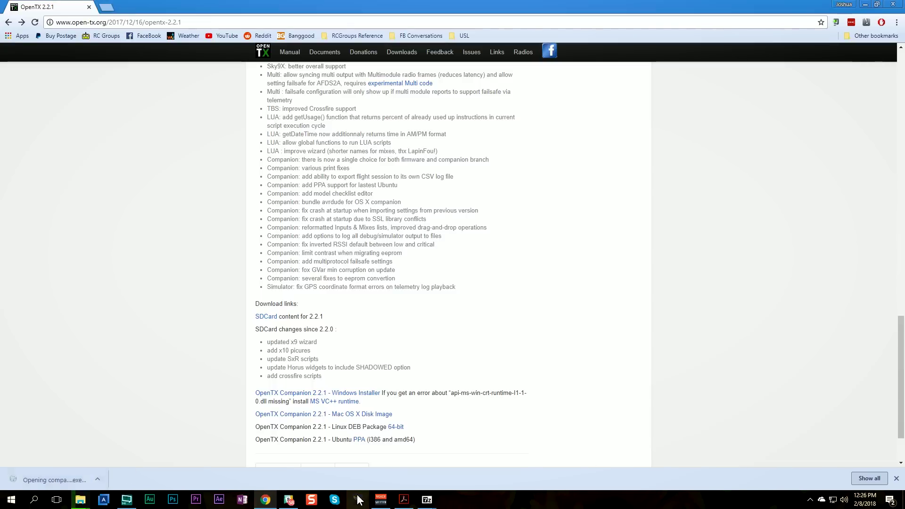
click(503, 322)
click(500, 324)
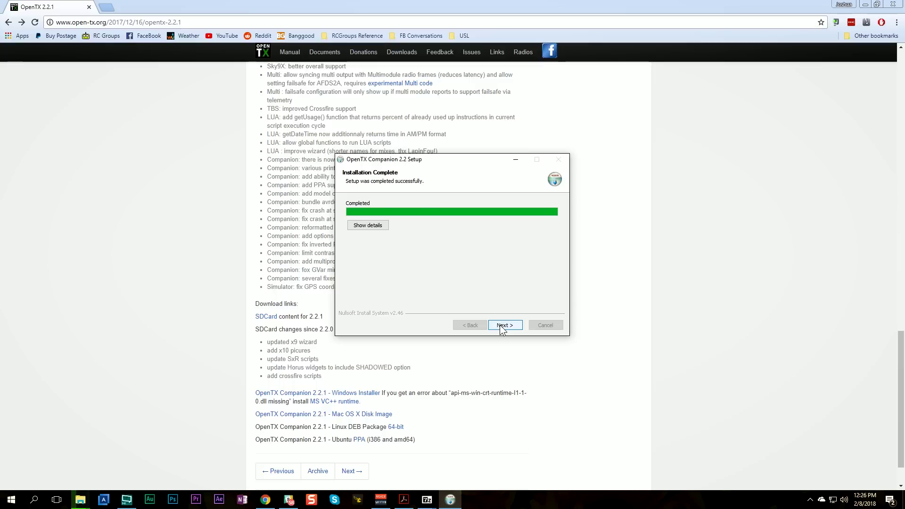
click(499, 324)
click(499, 327)
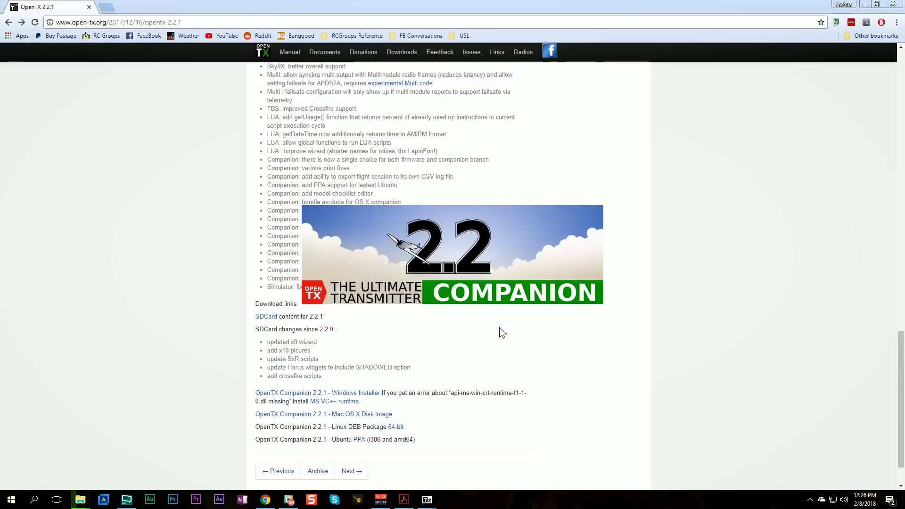